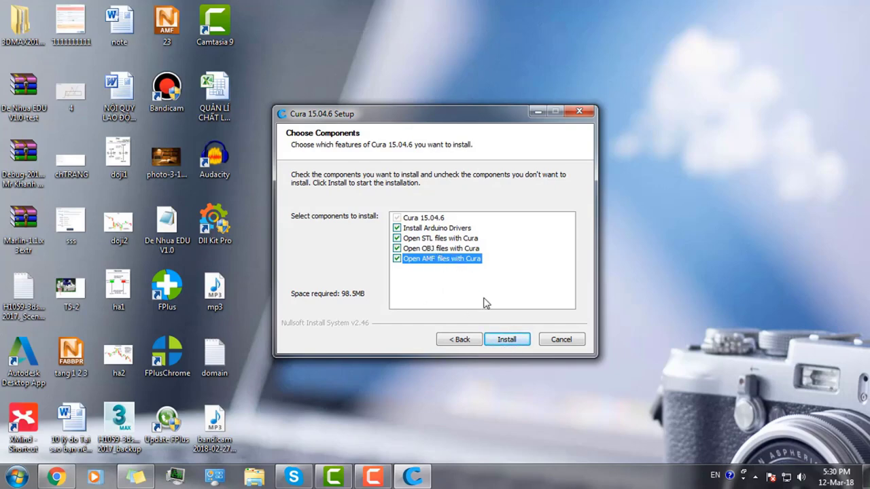
- Install Cura 15.04.6 with the selected components and the Arduino device drivers, and finish the setup
left_click(510, 340)
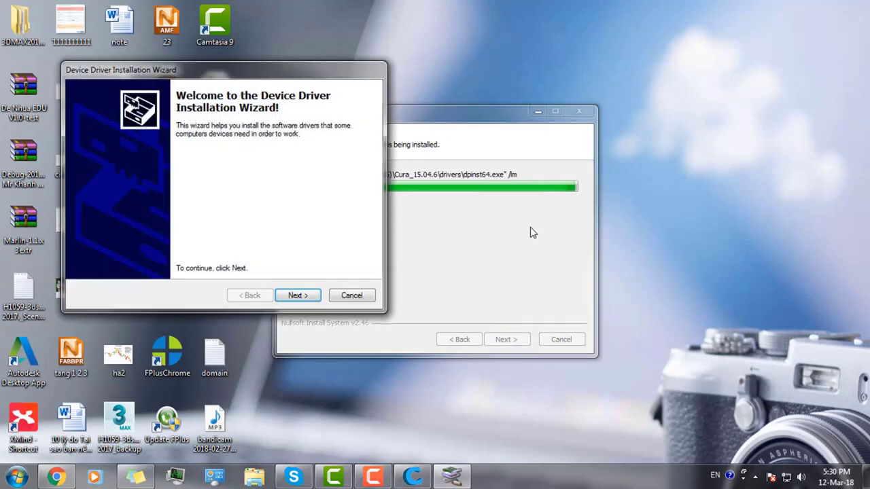
left_click(297, 295)
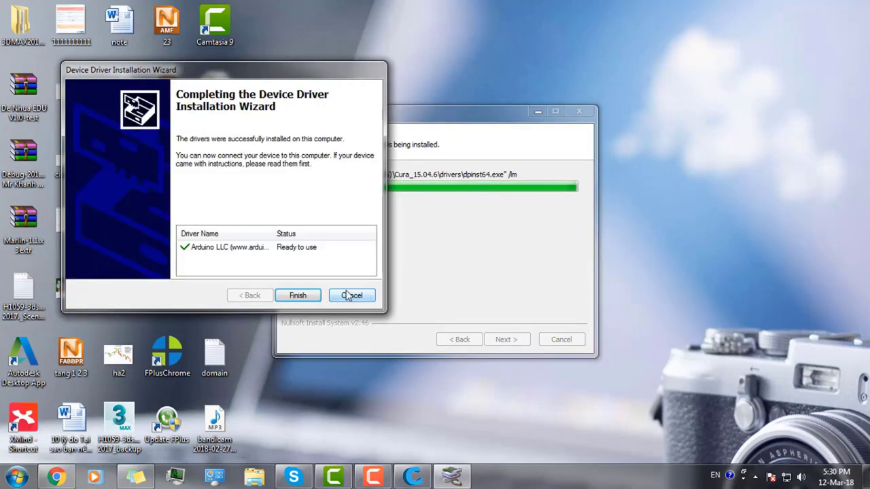
left_click(311, 297)
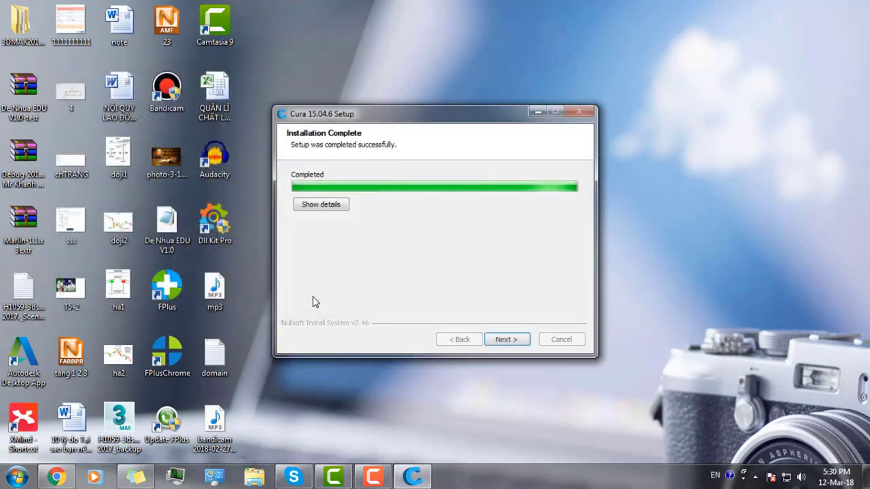
left_click(508, 339)
left_click(511, 339)
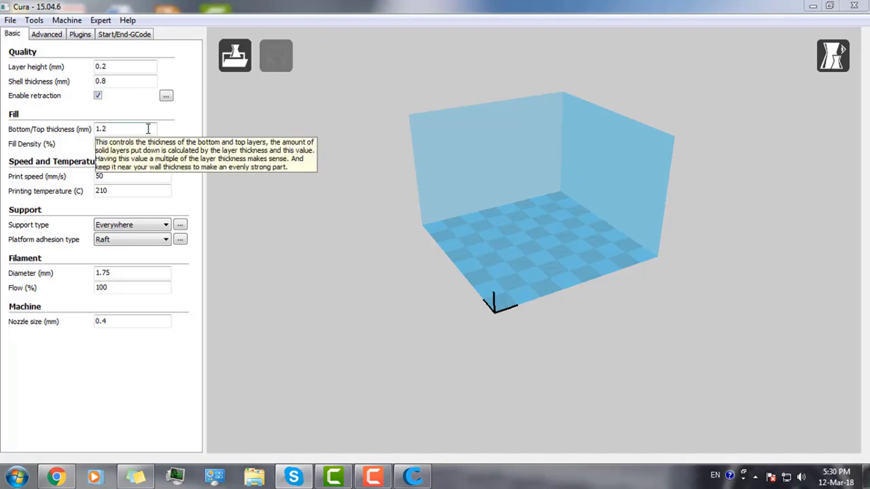
- Start adding a new machine of the kind Other (Ex: RepRap, MakerBot, Witbox) with the Custom profile
left_click(72, 21)
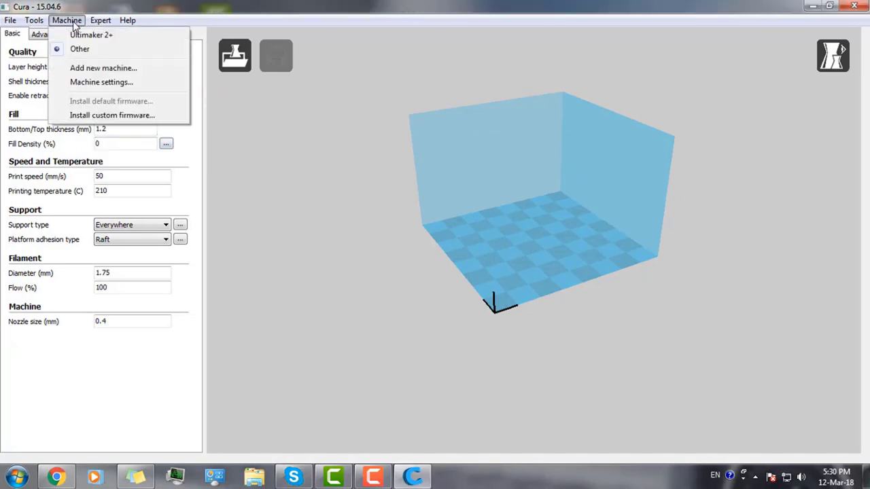
left_click(120, 70)
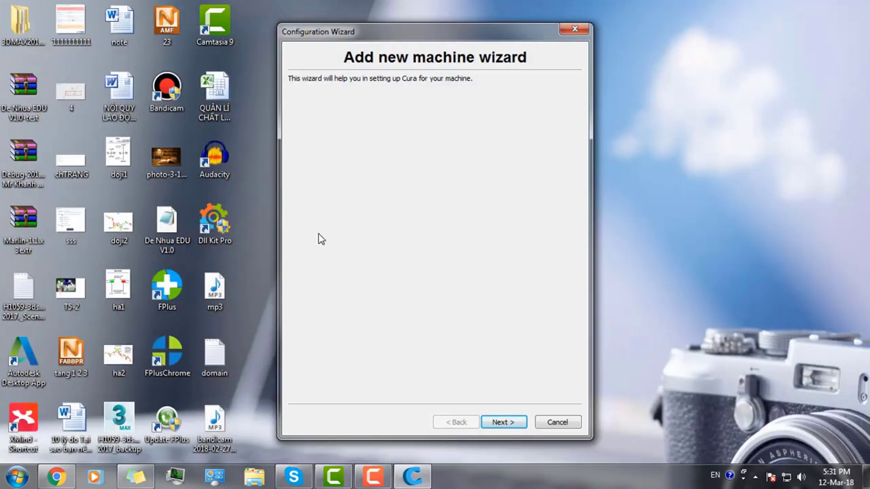
left_click(518, 425)
left_click(310, 205)
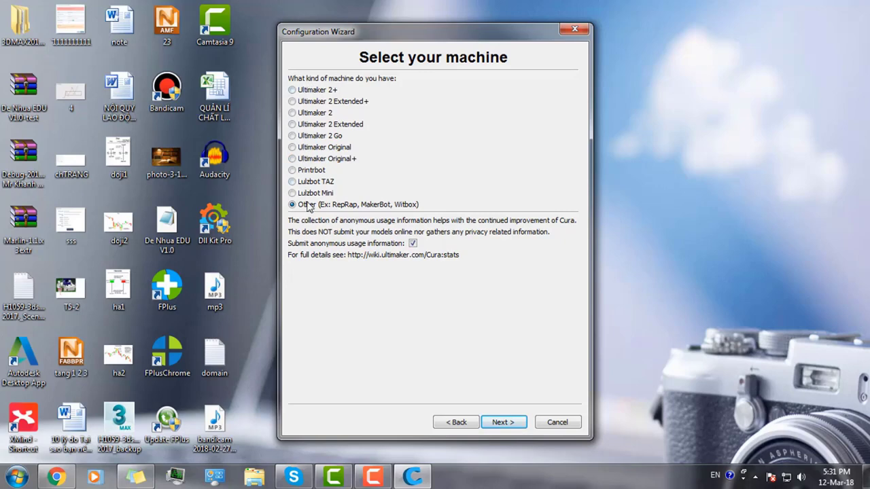
left_click(501, 422)
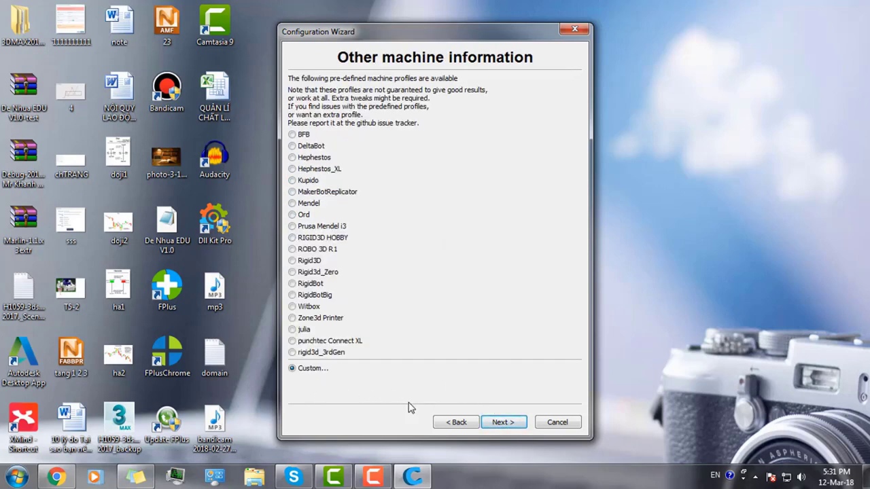
left_click(503, 423)
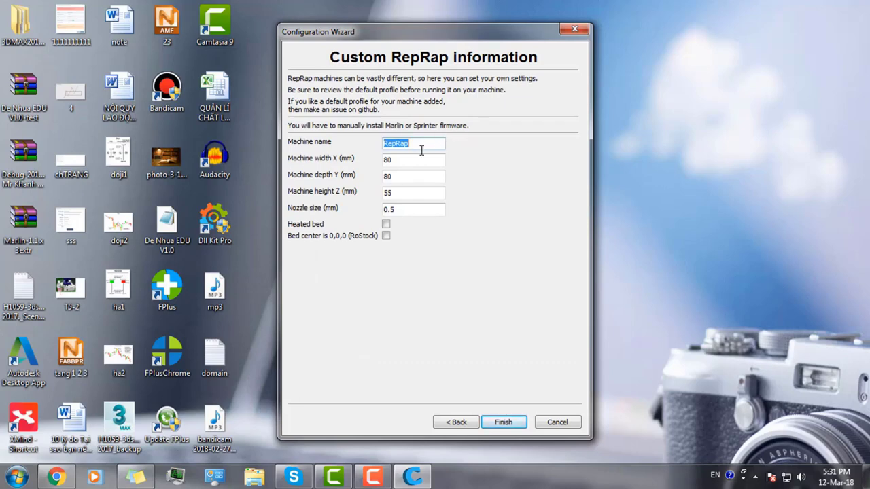
- Name the custom machine pro230 and set its width to 250 mm, depth to 300 mm and height to 250 mm
type("pro230")
double_click(389, 159)
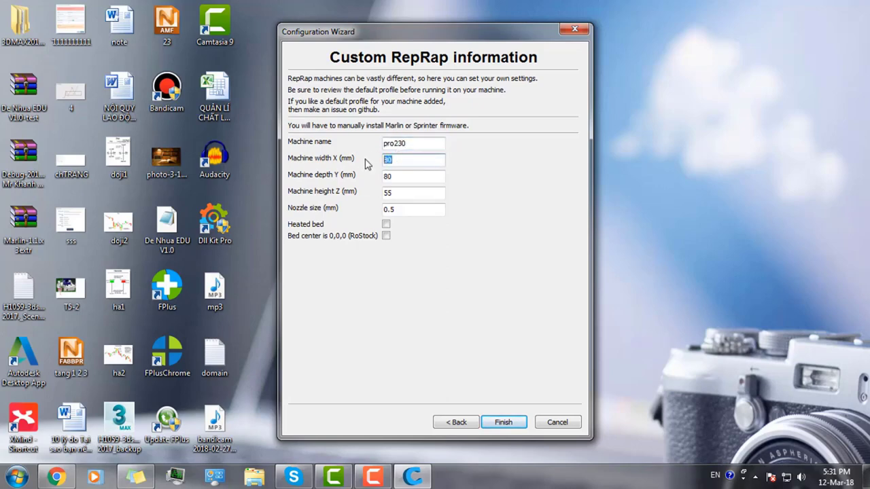
key("Tab")
type("3")
key("Tab")
type("25")
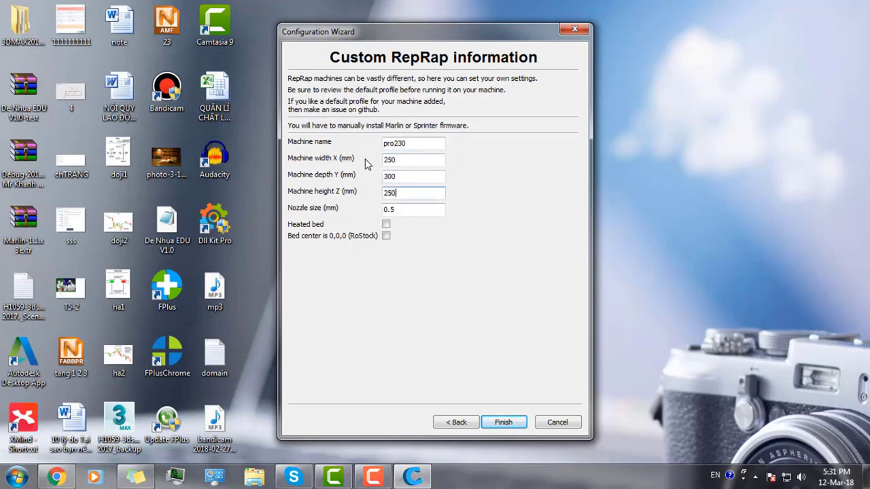
- Set the pro230 machine's nozzle size to 0.4 mm and finish the configuration wizard
left_click(403, 209)
type("4")
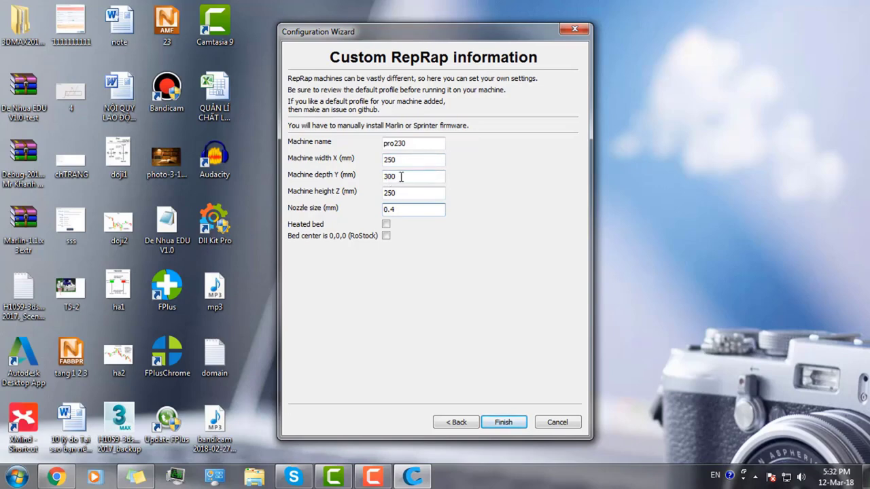
left_click(401, 176)
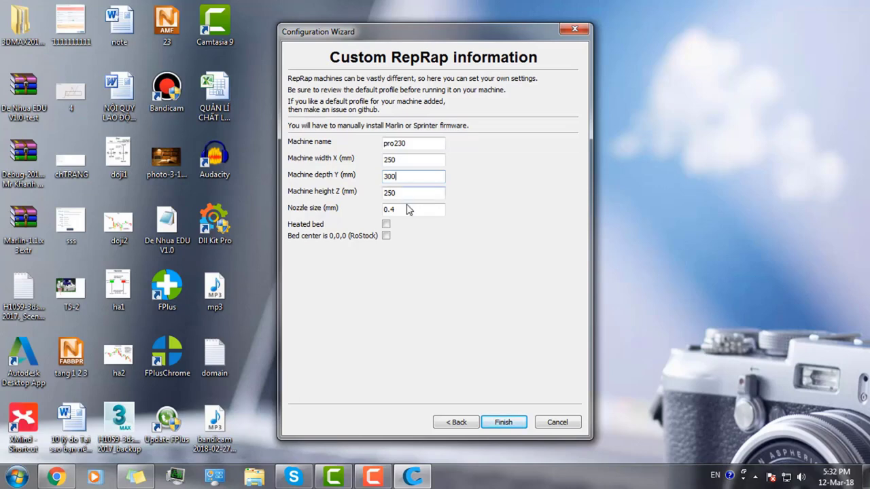
left_click(408, 208)
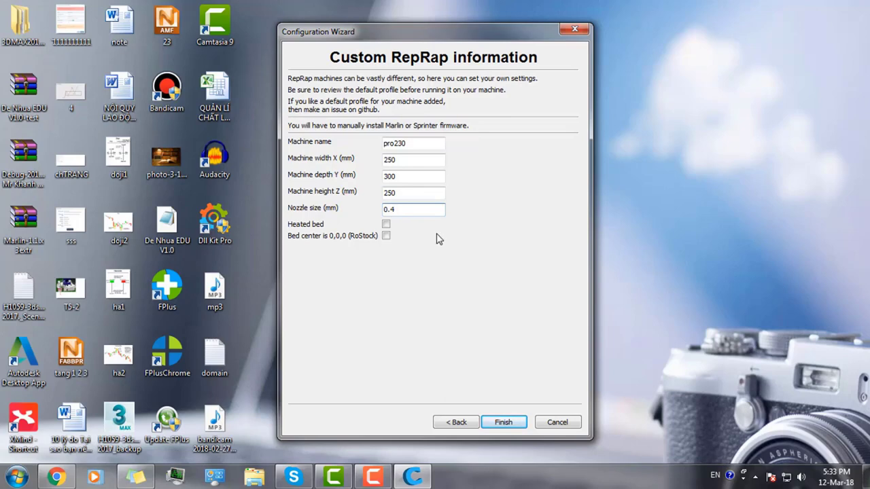
left_click(505, 422)
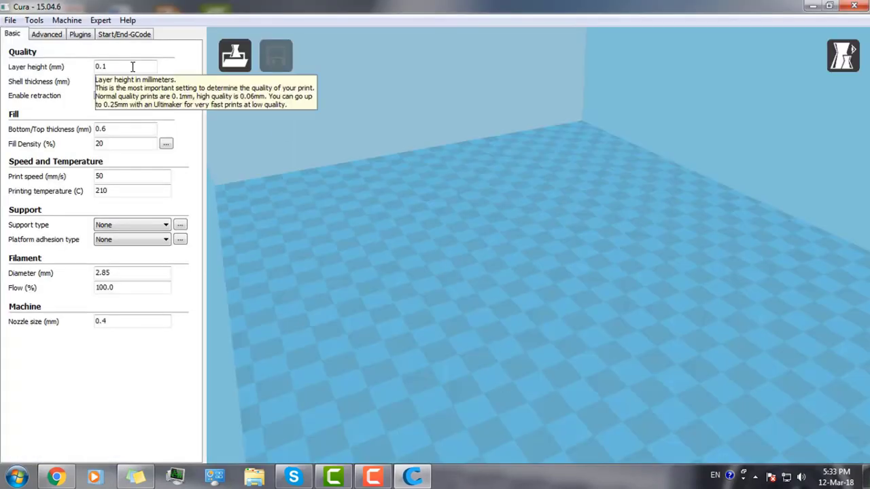
- Start adding a second machine of the kind Other (Ex: RepRap, MakerBot, Witbox) with custom RepRap settings
left_click(67, 20)
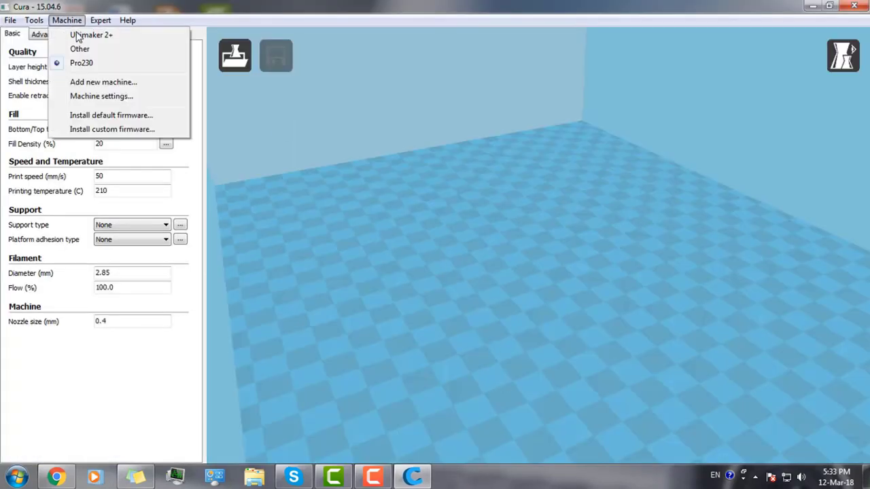
left_click(119, 82)
left_click(510, 421)
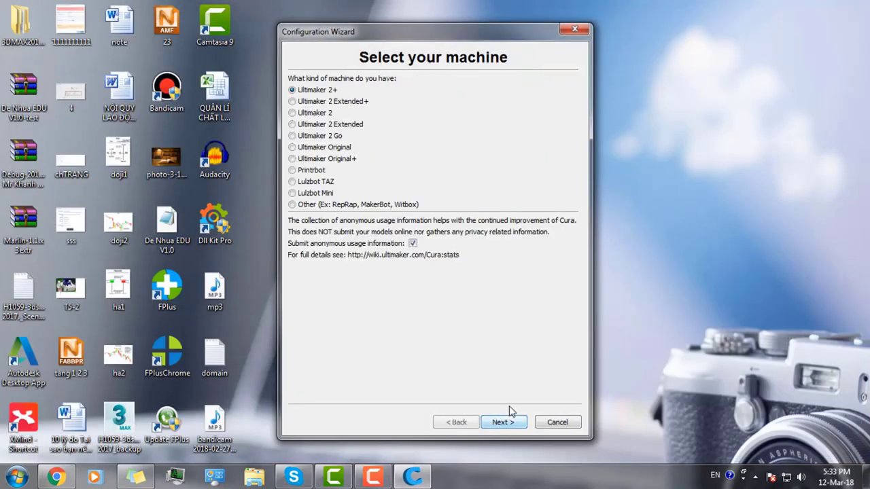
left_click(293, 205)
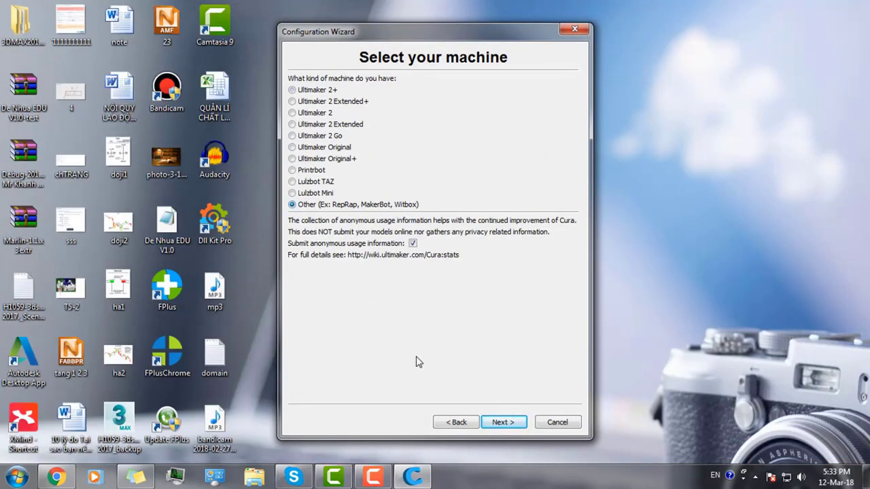
left_click(503, 422)
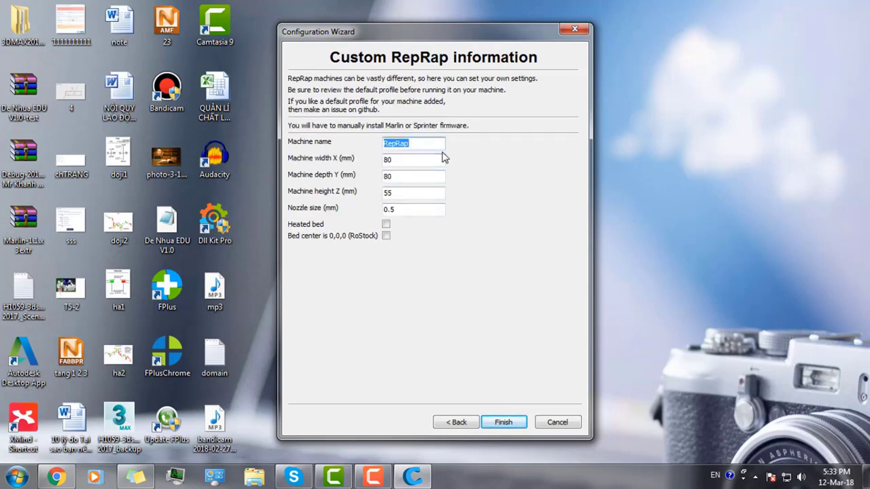
- Create the machine pro230-2 with width 250 mm, depth 300 mm, height 250 mm and nozzle size 0.4 mm
type("pro230-2")
key("Tab")
type("250")
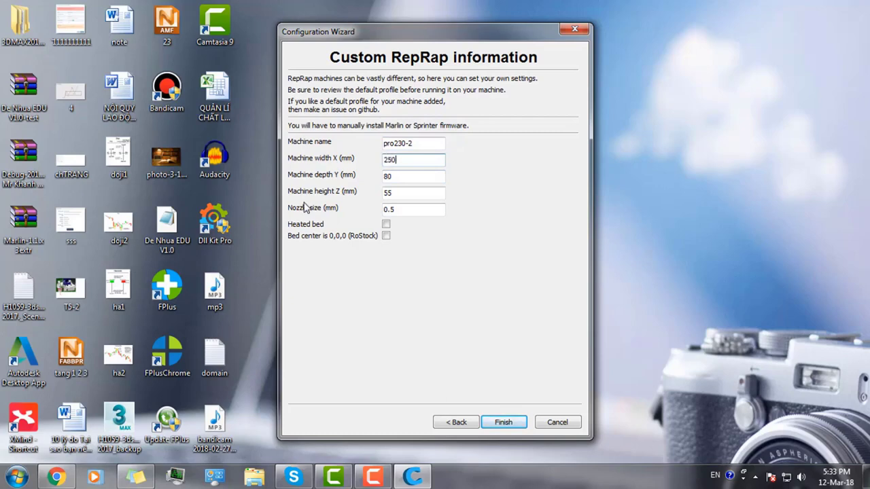
key("Tab")
type("300")
key("Tab")
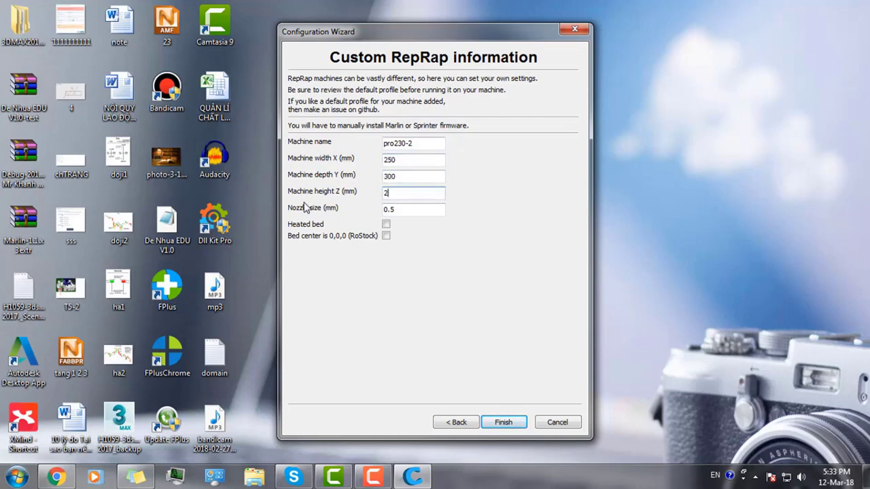
type("250")
key("Tab")
type("0.4")
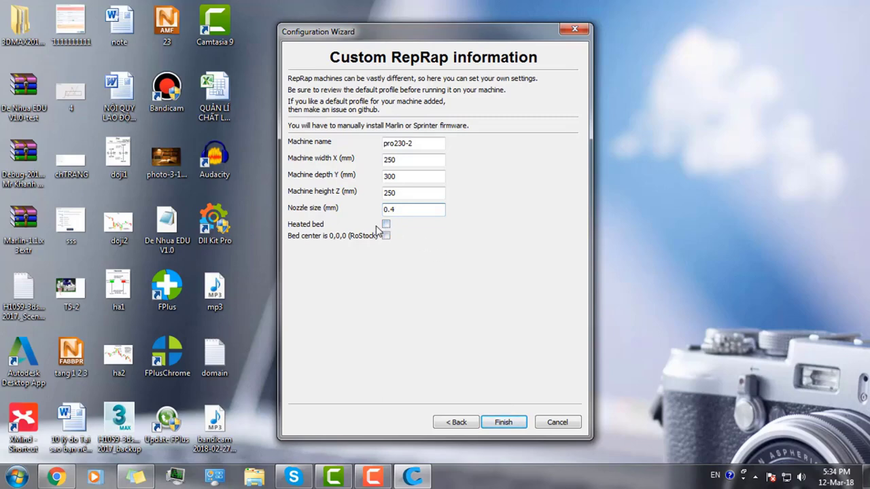
left_click(504, 422)
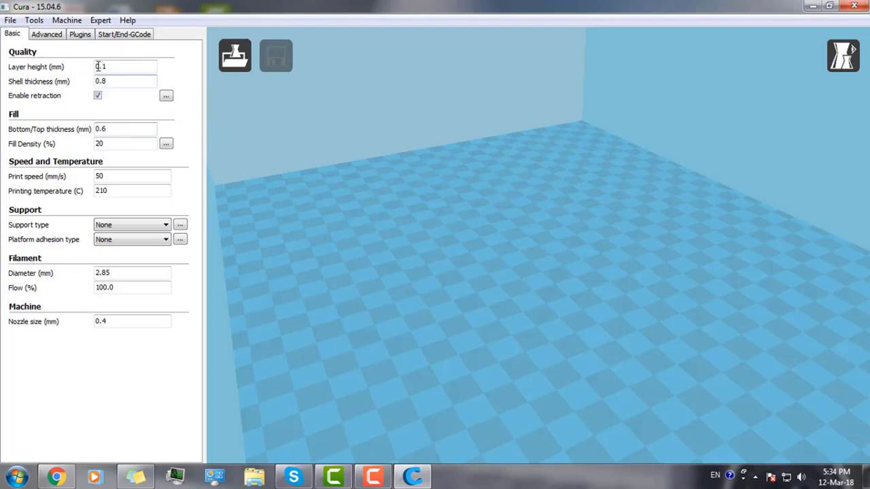
- Check the maximum width, depth and height in the Pro230-2 machine settings and accept them
left_click(75, 23)
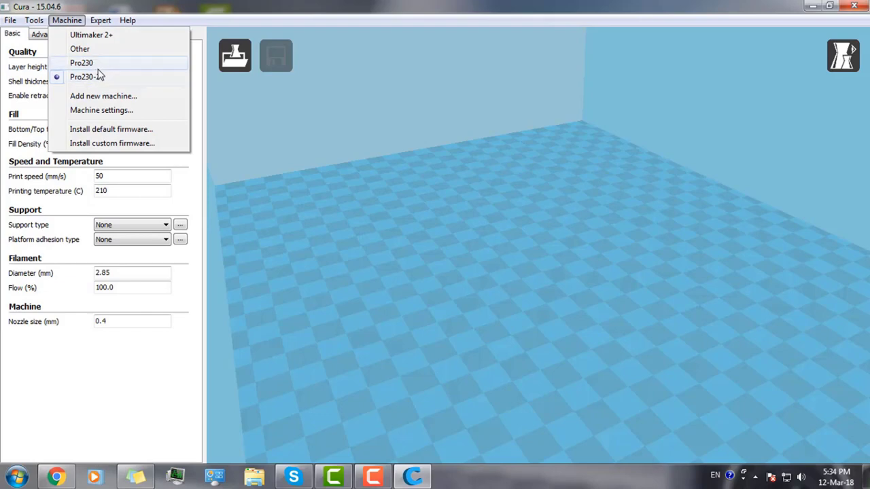
left_click(94, 111)
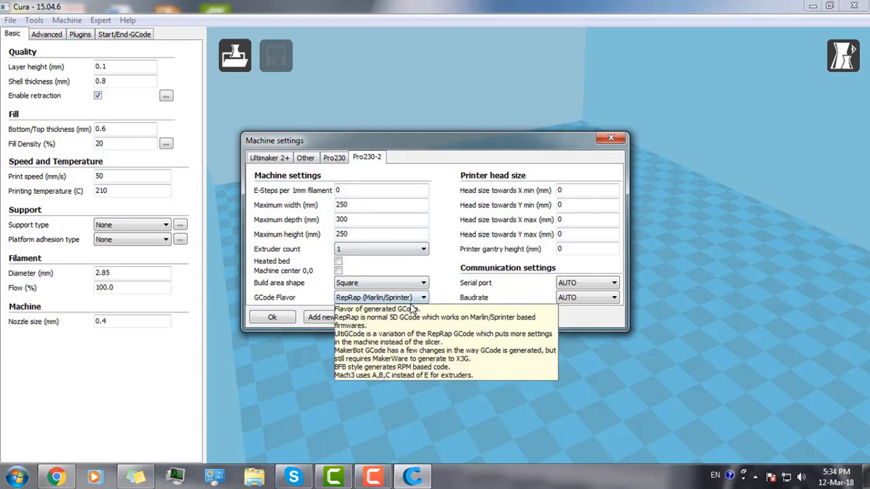
left_click(352, 204)
double_click(353, 219)
type("300")
left_click(358, 234)
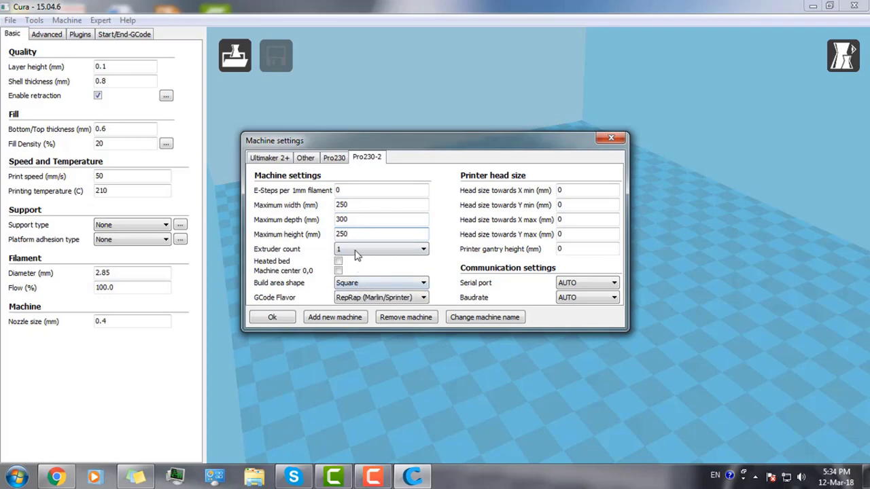
left_click(274, 317)
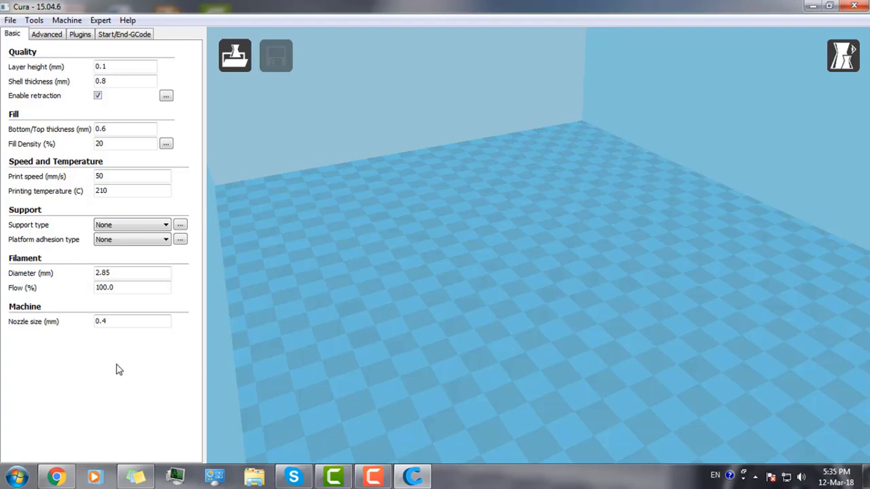
- Load the PLA-Normal profile from the profile230 folder for the Pro230-2 machine and check the filament diameter
left_click_drag(120, 273, 97, 271)
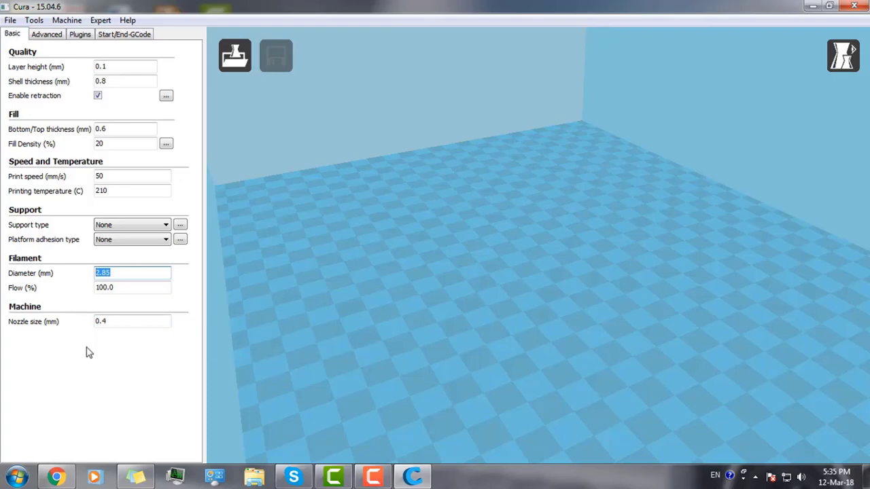
left_click(9, 21)
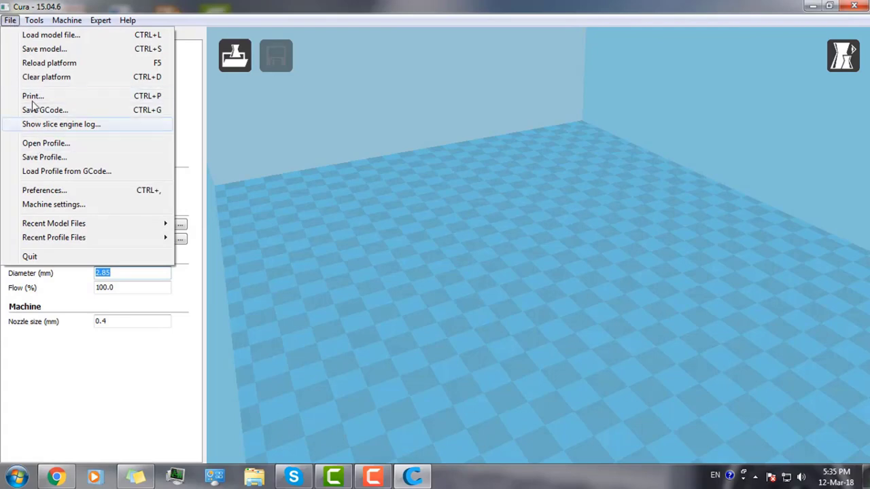
left_click(47, 144)
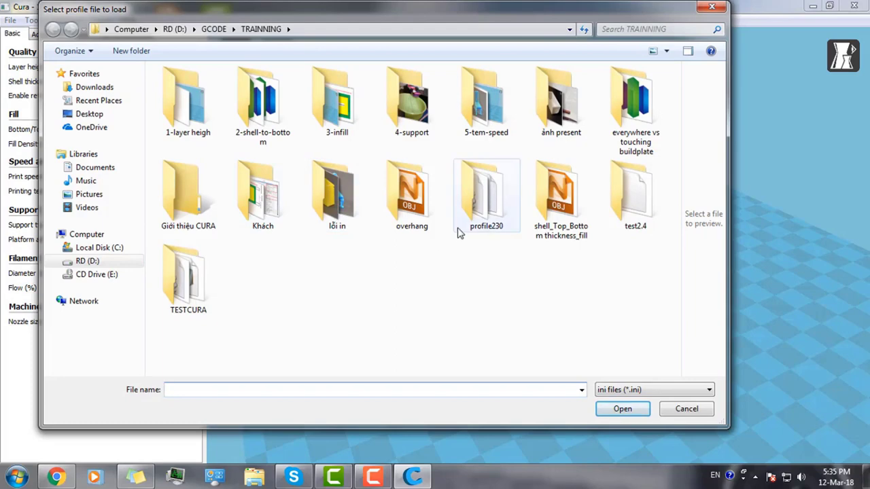
double_click(486, 230)
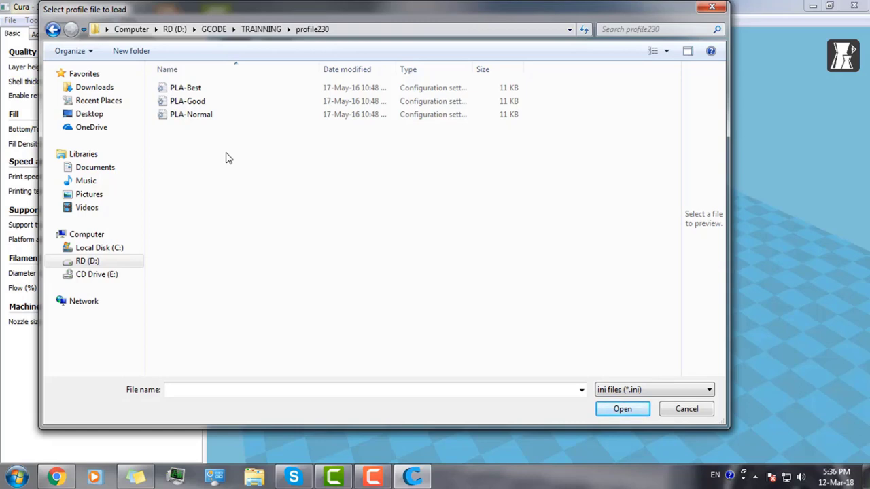
double_click(190, 116)
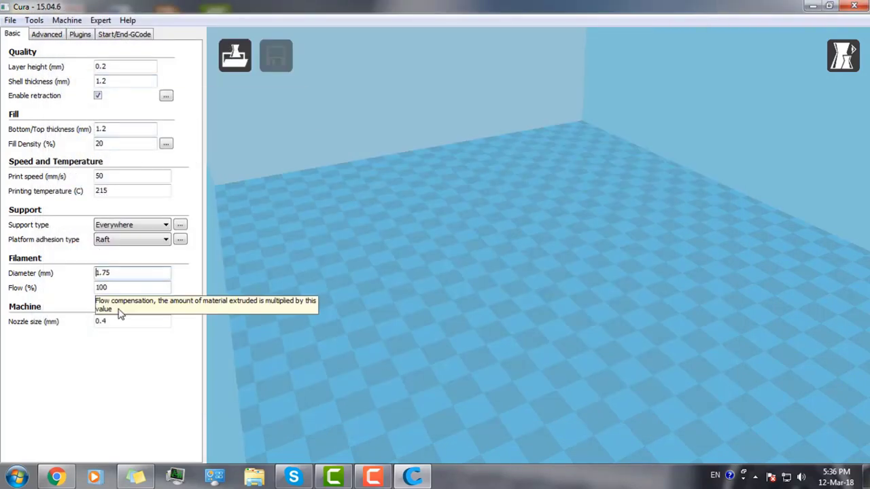
double_click(109, 273)
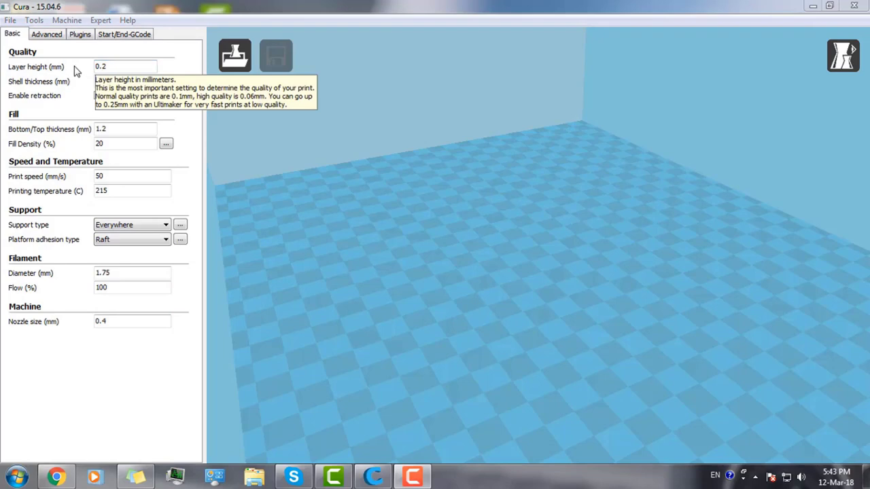
- Switch the active machine to Pro230
left_click(67, 20)
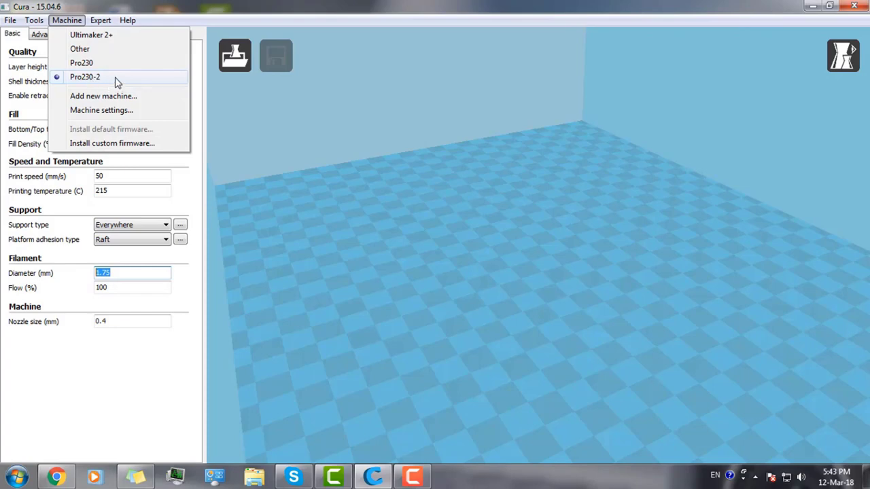
left_click(83, 63)
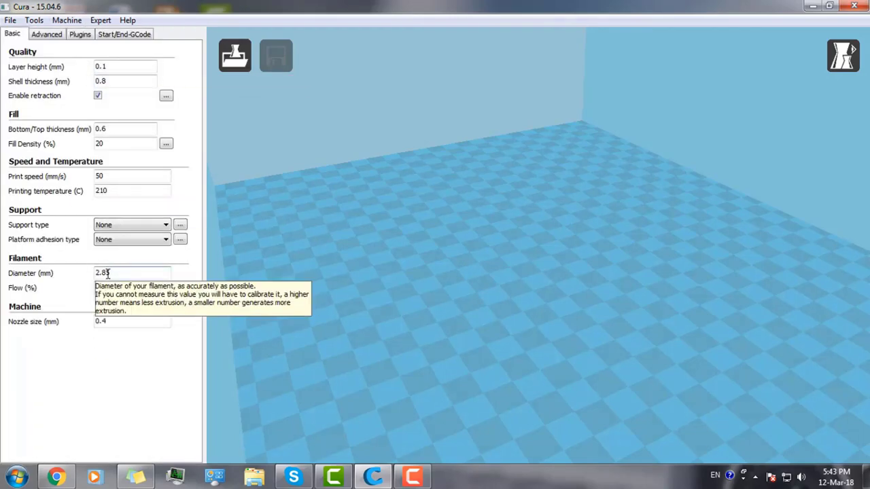
- Load the 0.08 mm layer height profile from the profile230 folder for the Pro230 machine and check its layer height
double_click(116, 273)
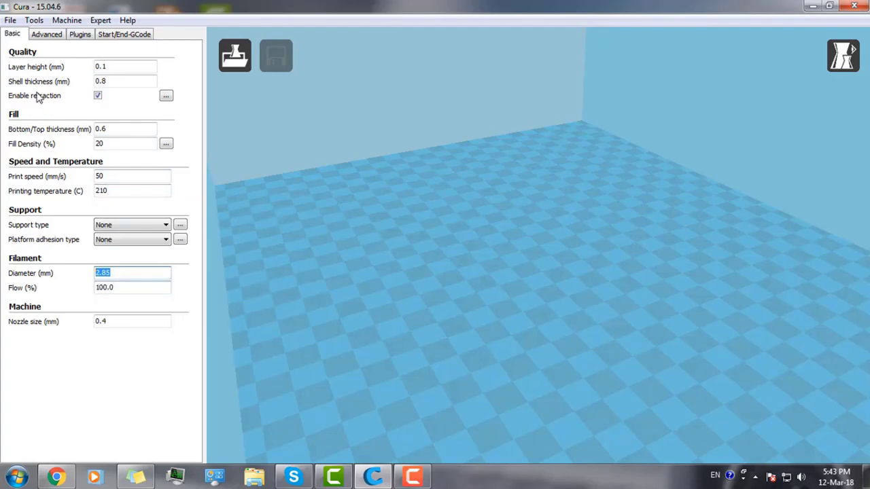
left_click(10, 20)
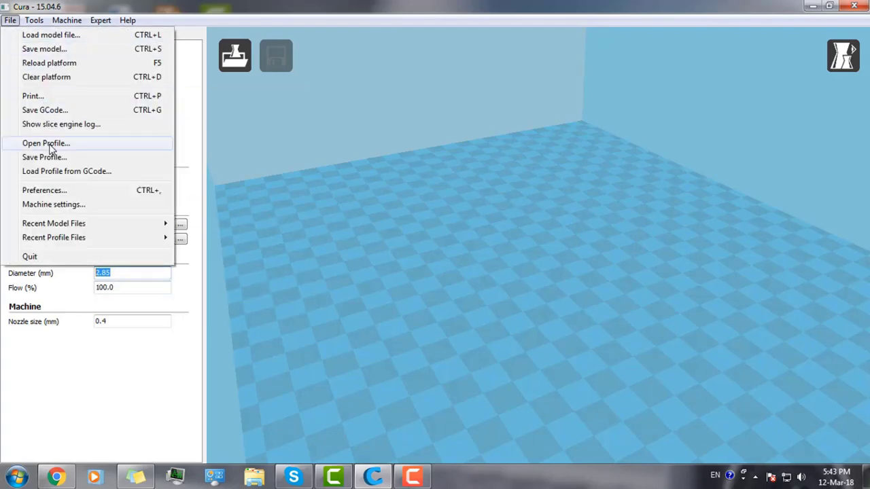
left_click(51, 148)
left_click(487, 215)
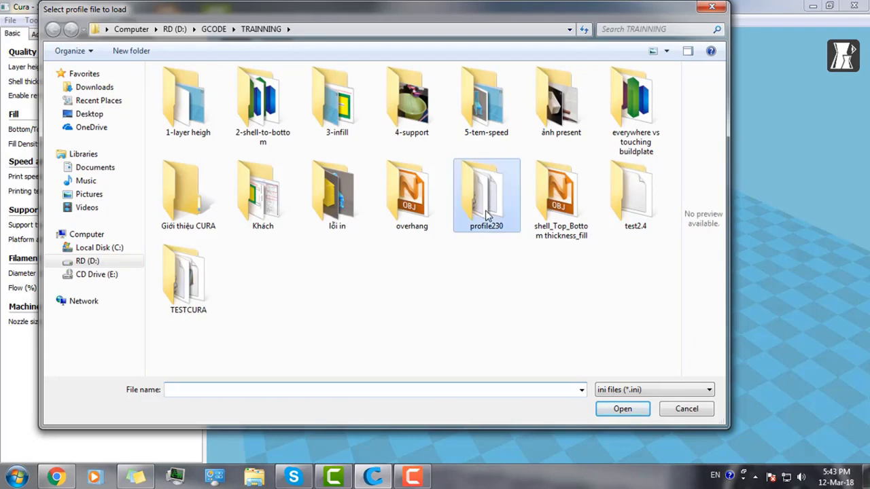
double_click(487, 214)
double_click(223, 91)
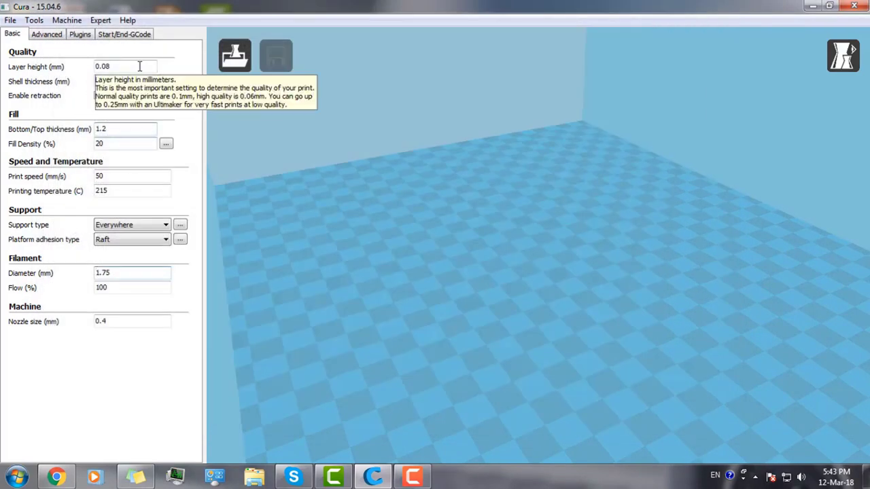
left_click_drag(121, 67, 50, 66)
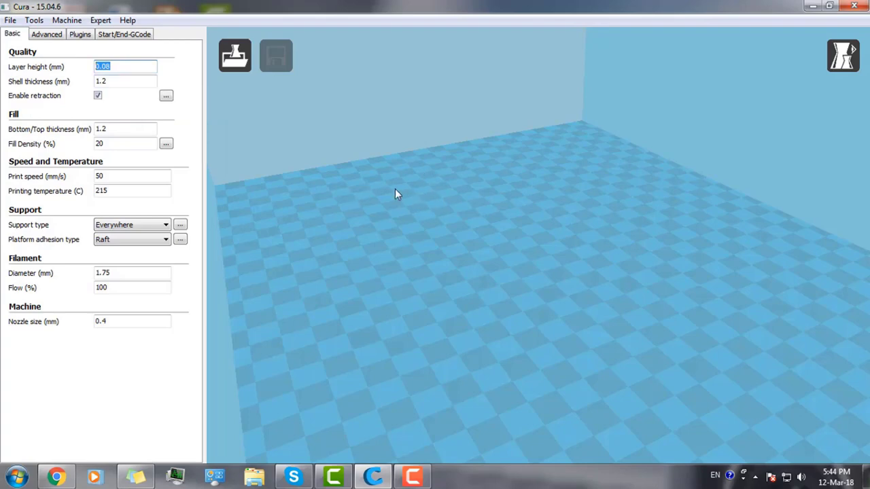
- Load the Hook 3D model from the TRAINNING folder onto the build platform and bring up the view mode choices
left_click(234, 61)
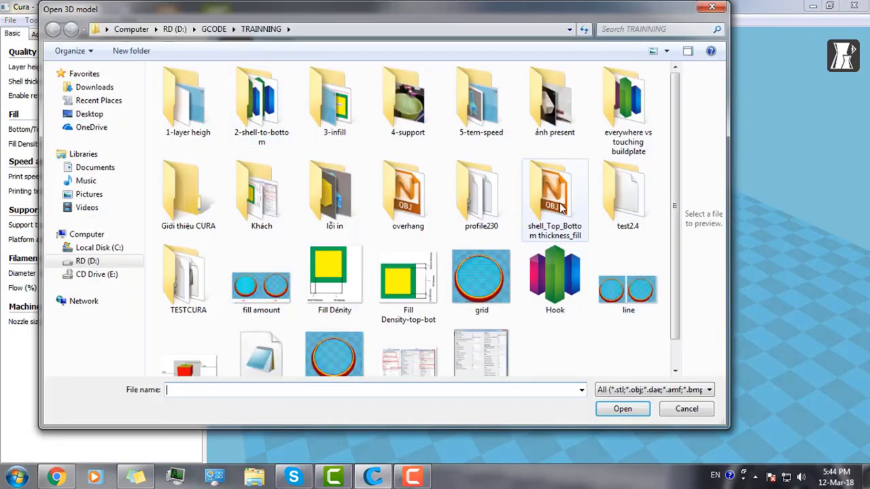
left_click(542, 265)
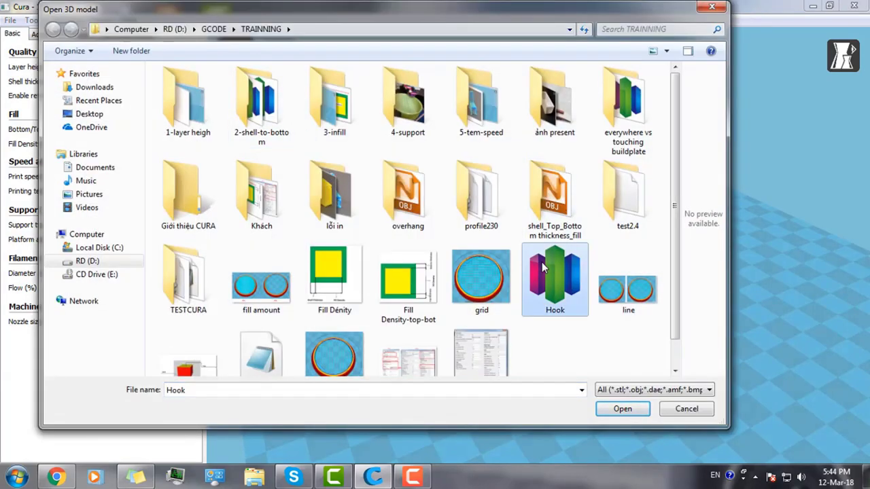
double_click(542, 262)
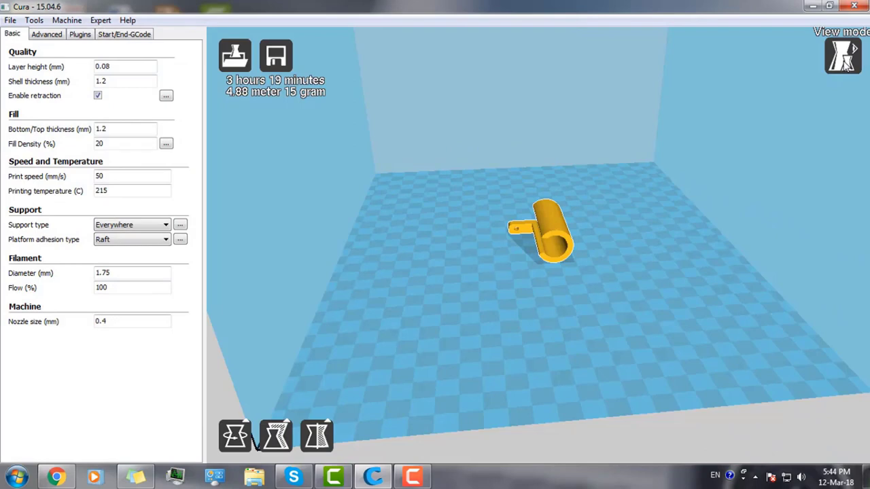
left_click(846, 63)
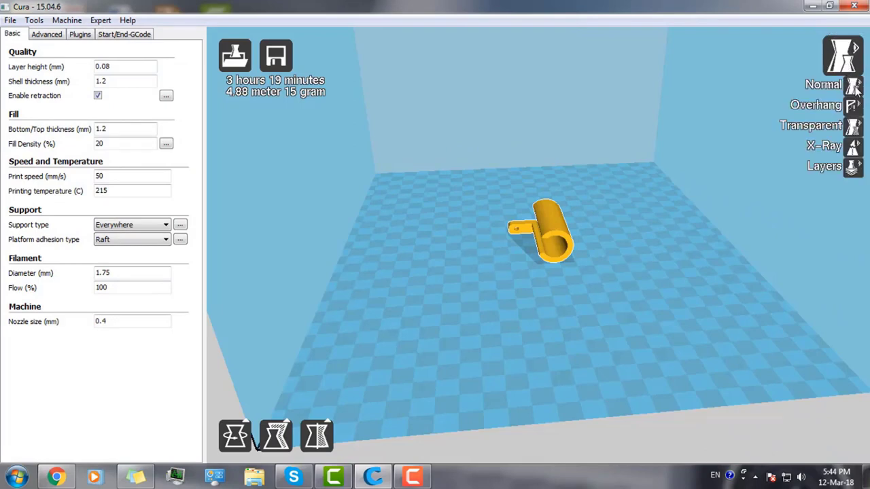